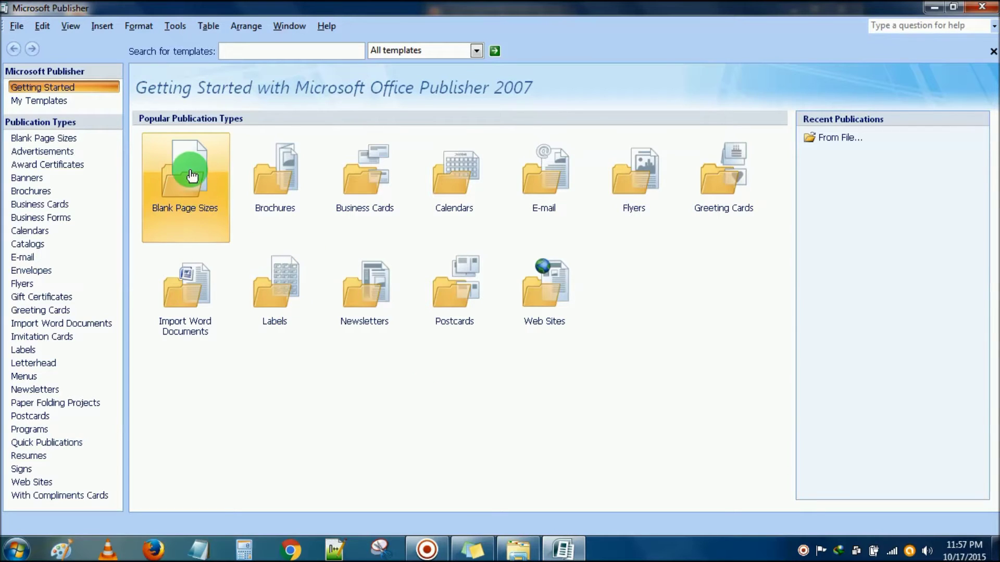
- Open My Templates to check for saved personal templates, which reports none
click(41, 106)
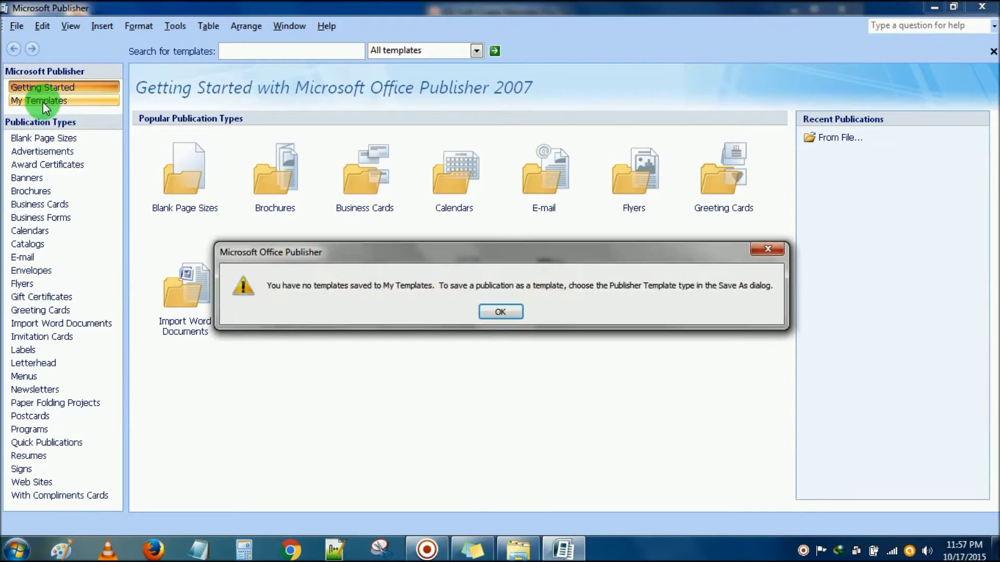
- Dismiss the notice and browse Blank Page Sizes, Banners, Award Certificates, Advertisements and Envelopes designs
click(498, 313)
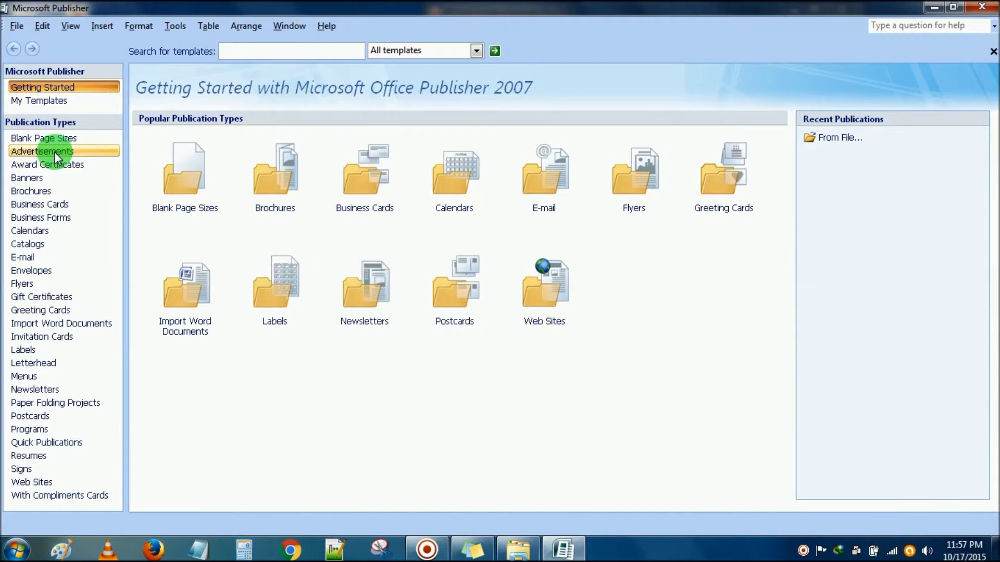
click(42, 141)
click(40, 180)
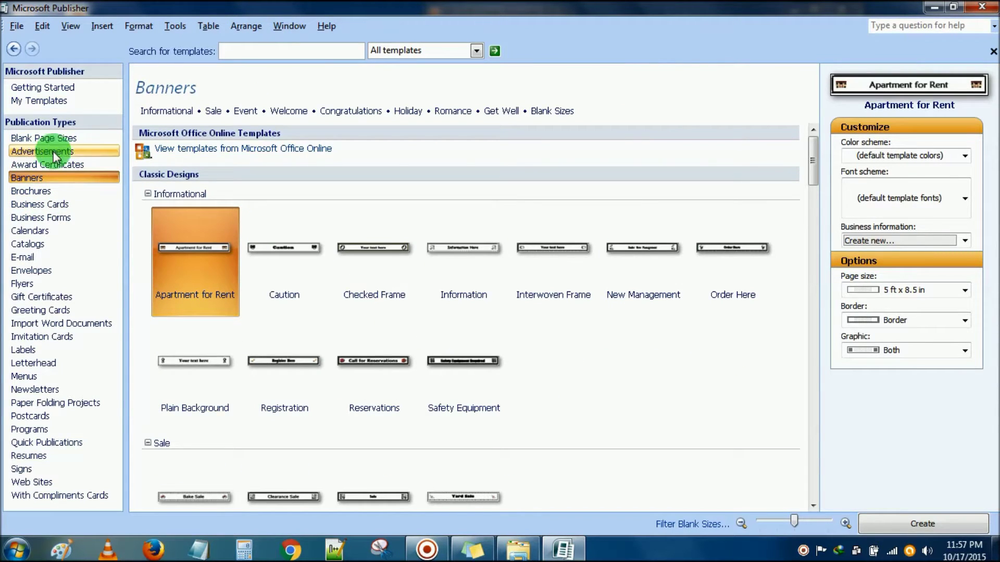
click(64, 167)
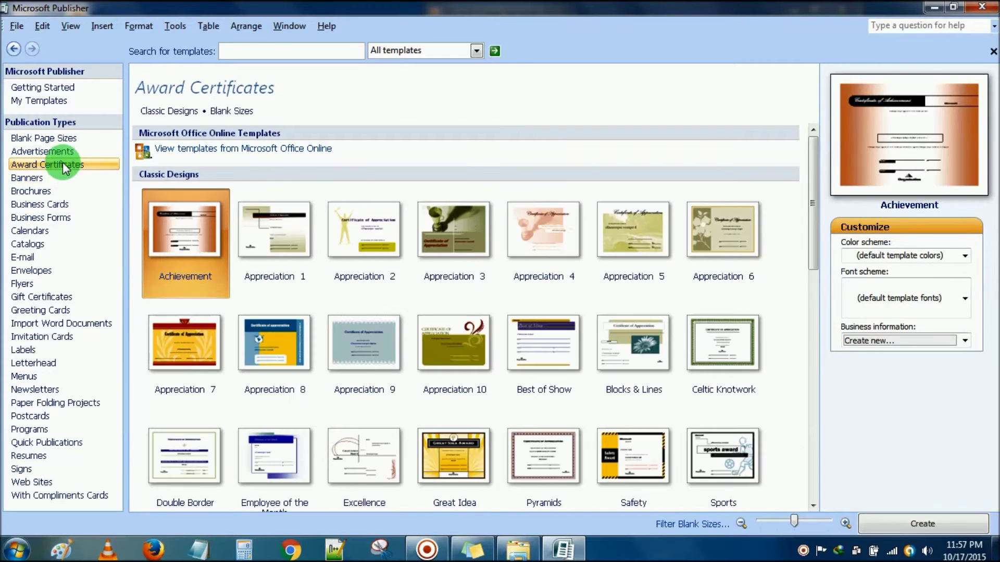
click(52, 139)
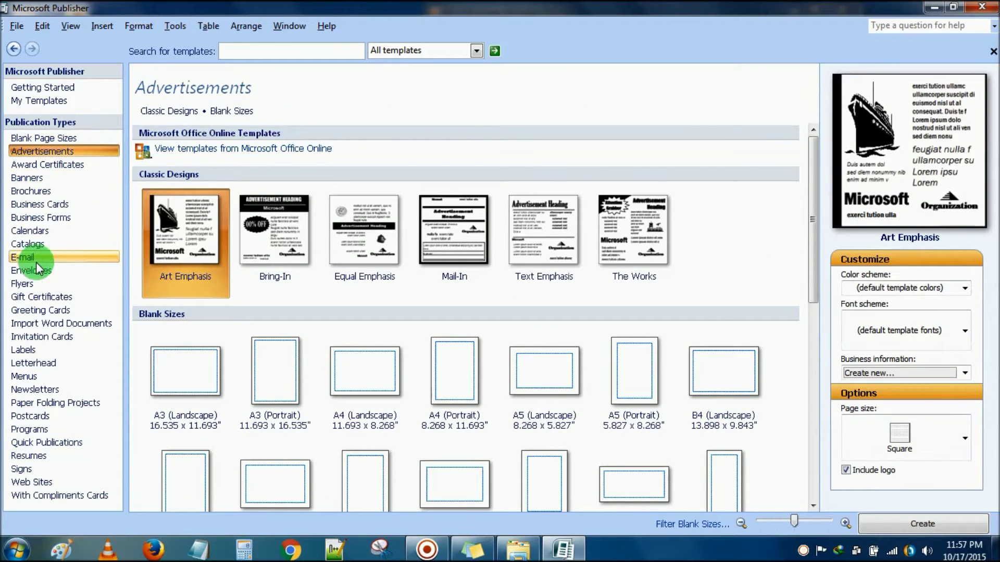
click(32, 259)
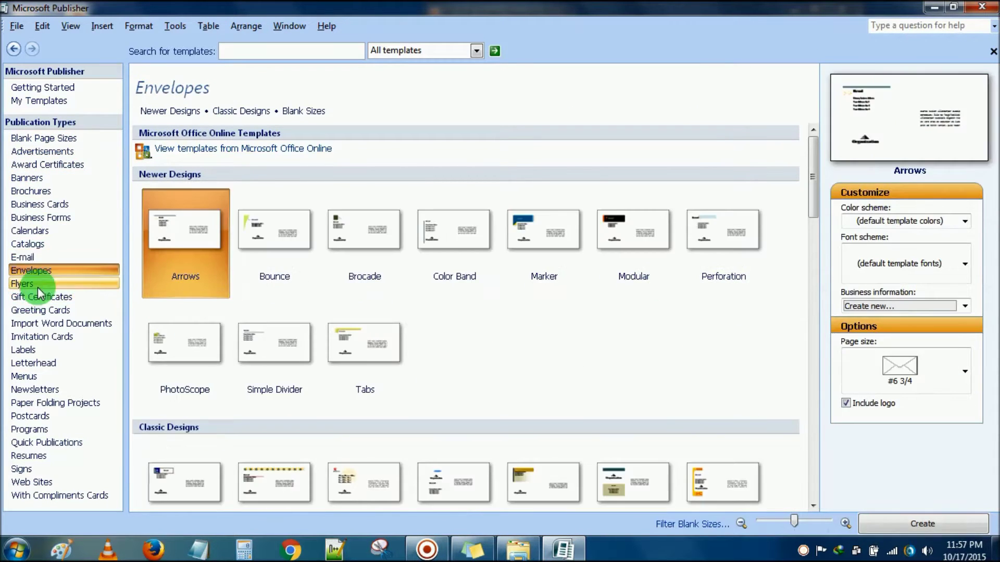
- Browse Gift Certificates, Postcards, Programs, Resumes and Web Sites designs, then return to Getting Started
click(37, 286)
click(58, 298)
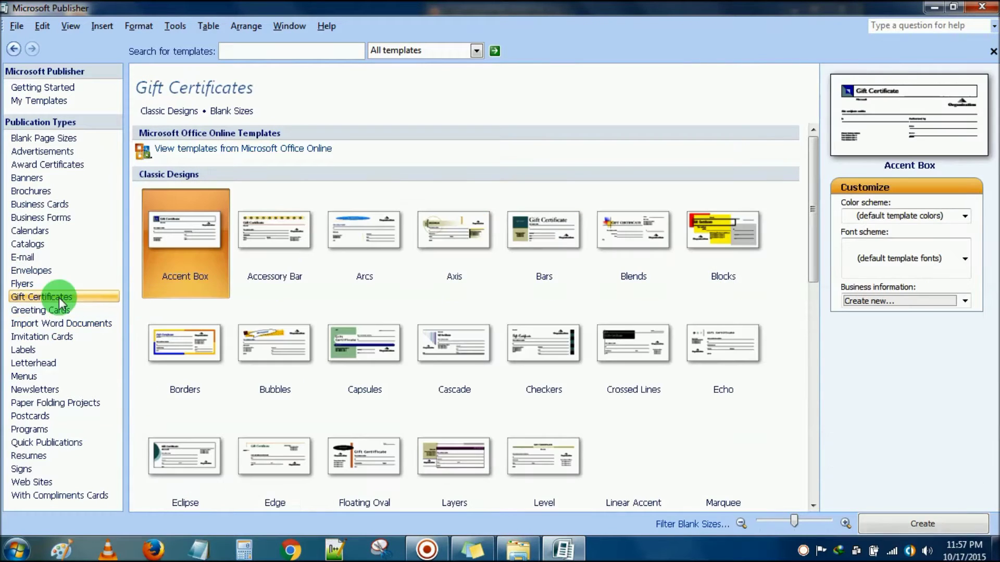
click(35, 415)
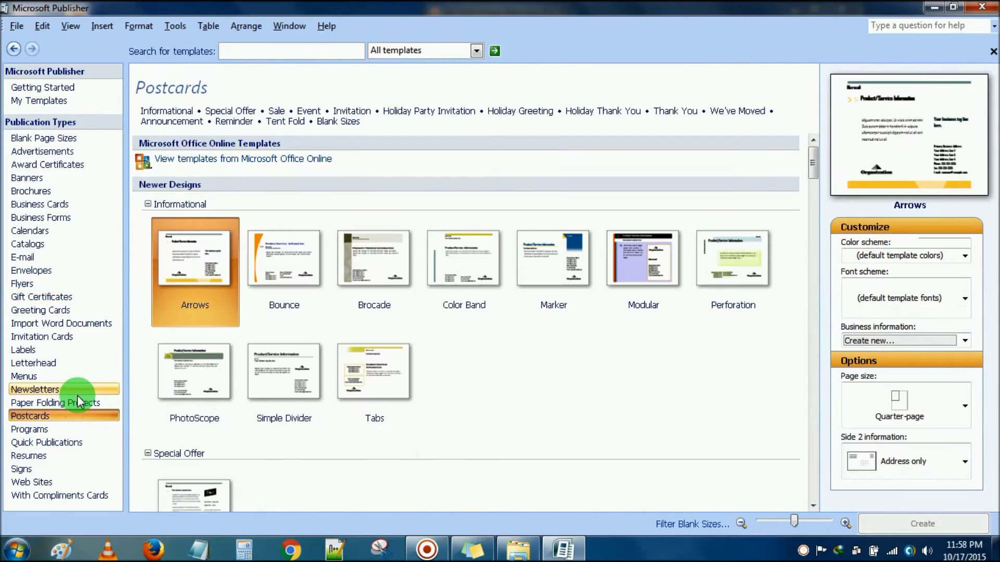
click(33, 430)
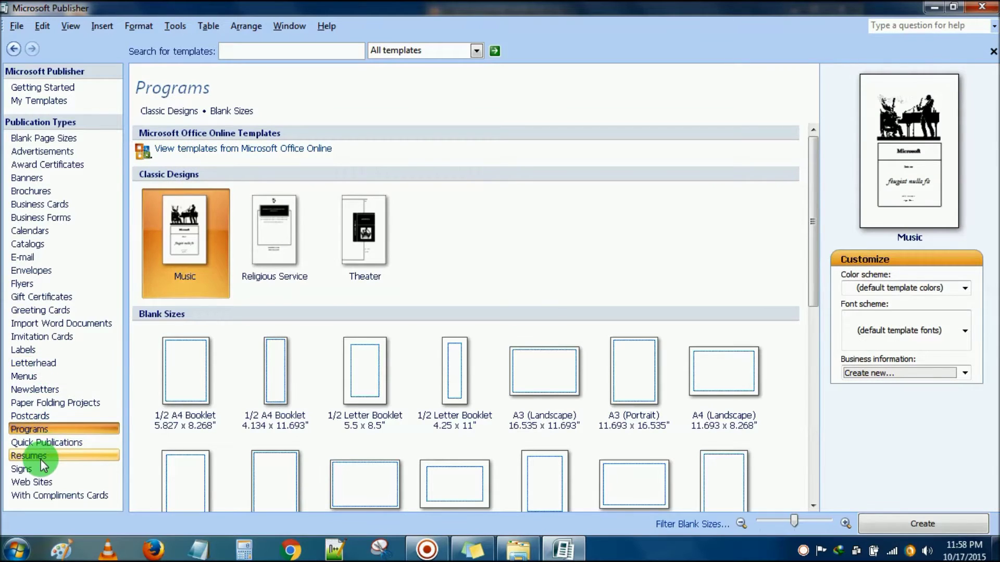
click(42, 457)
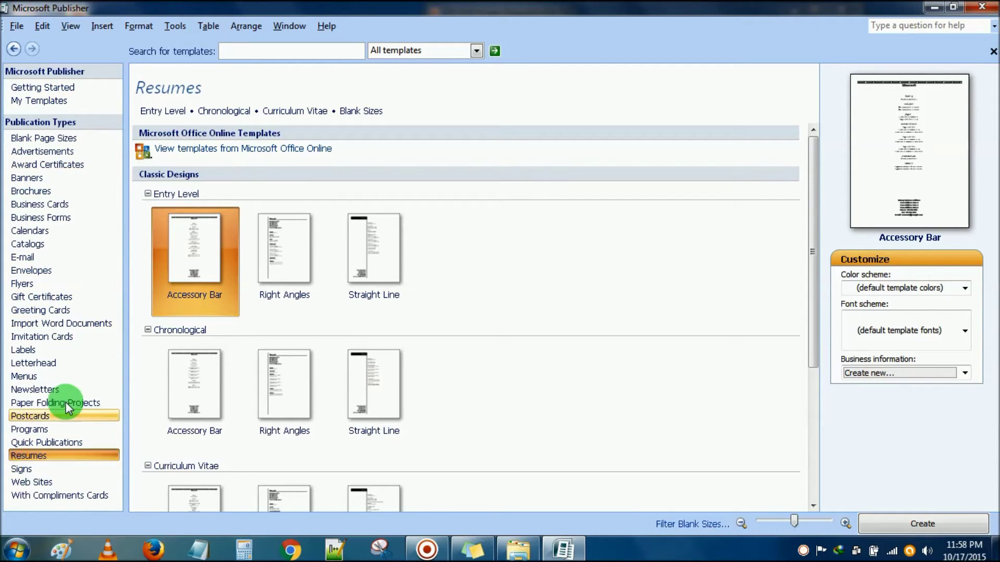
click(42, 482)
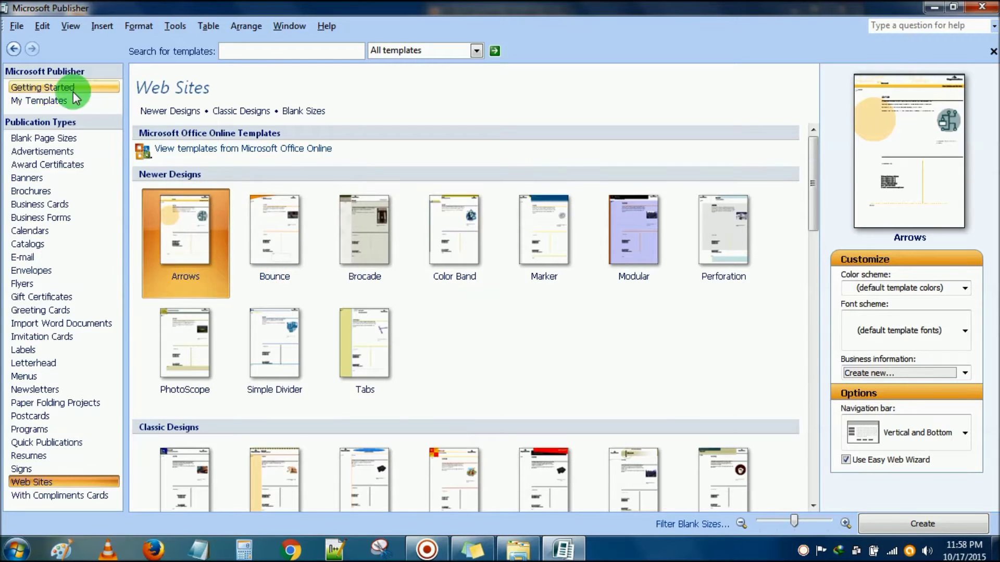
click(44, 86)
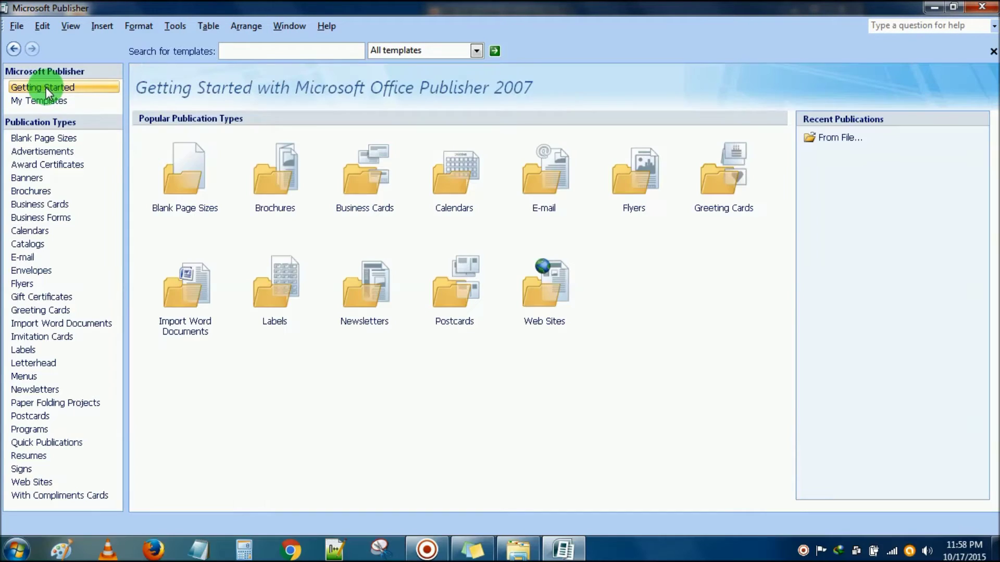
- Create a blank publication from the A4 (Portrait) blank page size
click(192, 171)
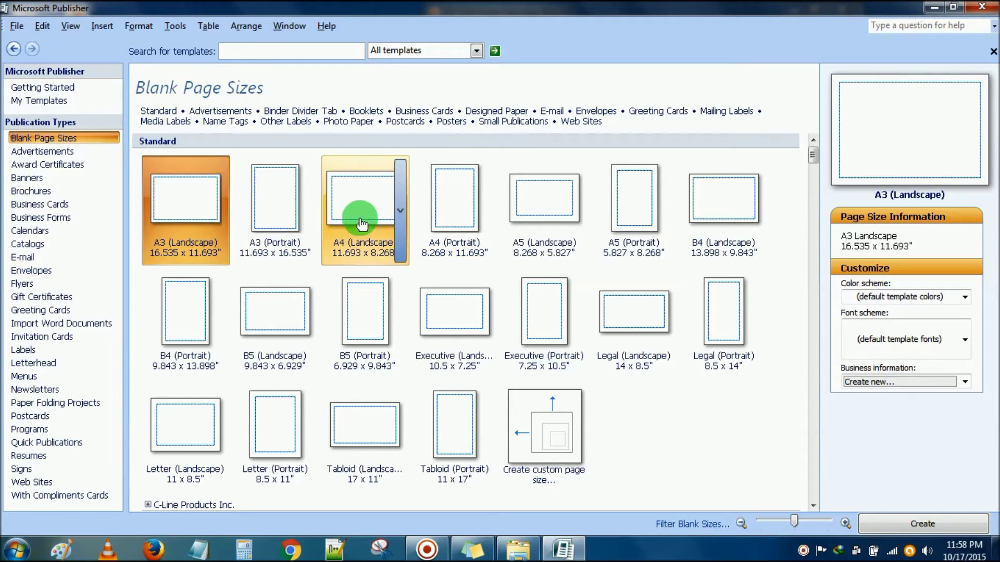
click(454, 201)
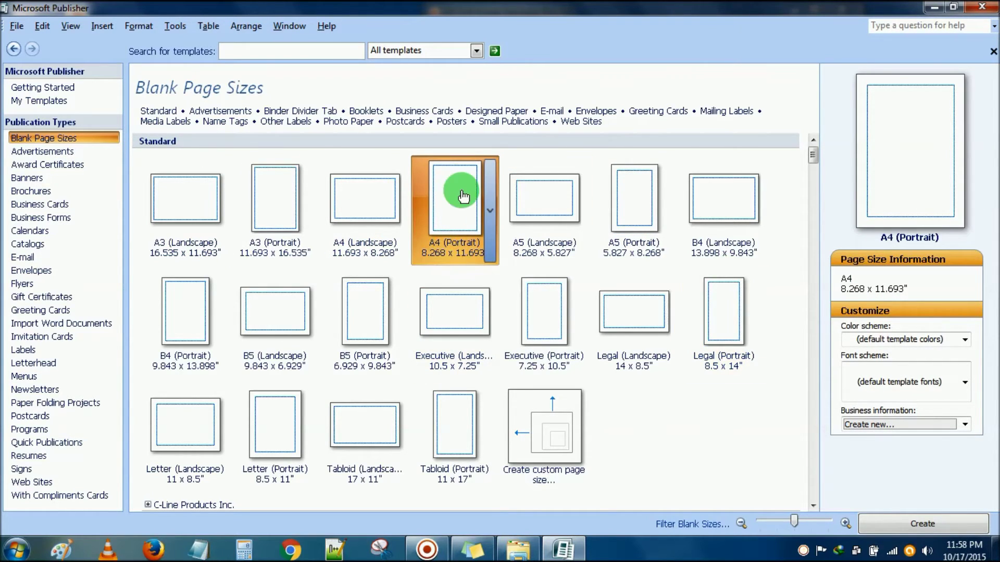
click(490, 212)
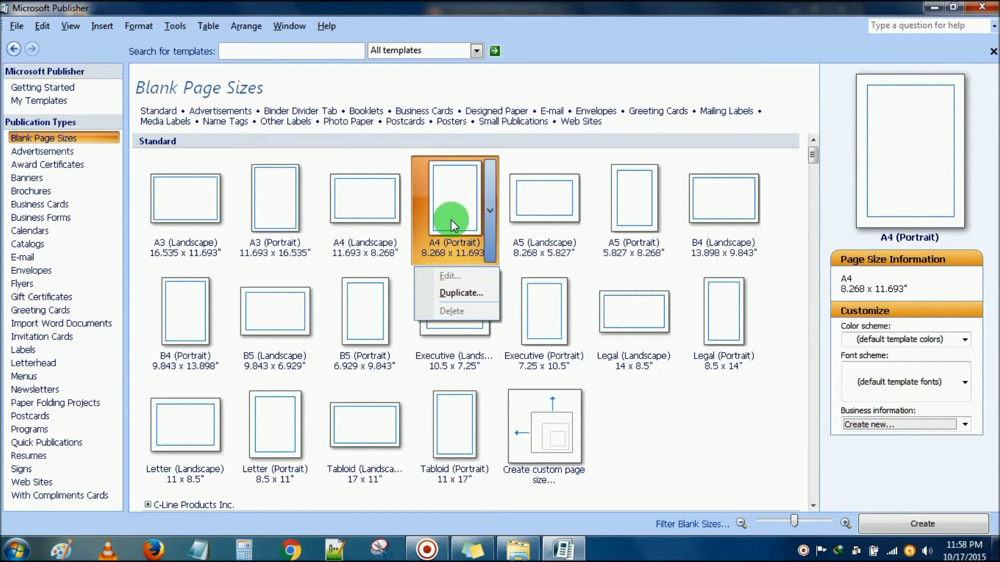
click(450, 186)
double_click(447, 179)
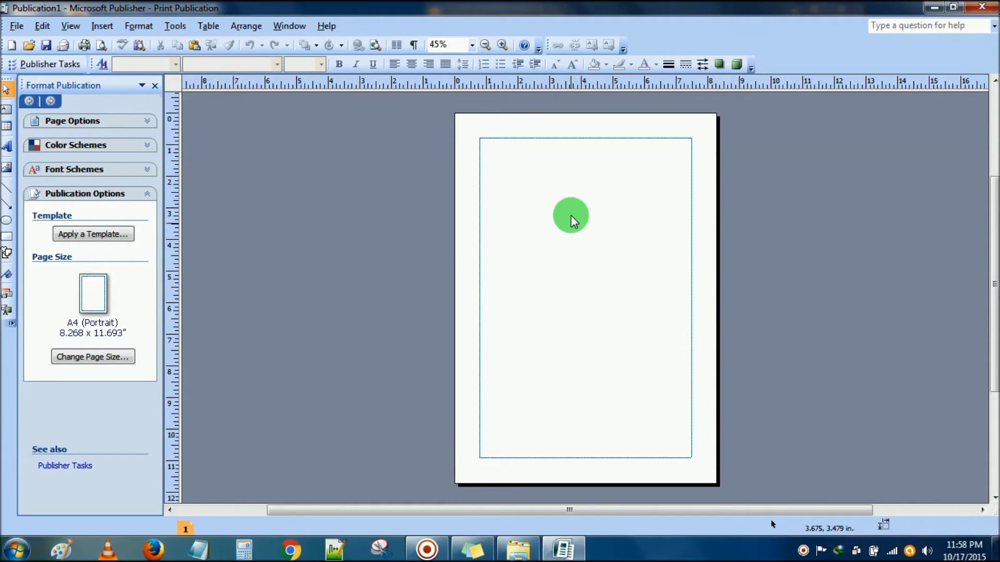
drag(510, 167, 599, 231)
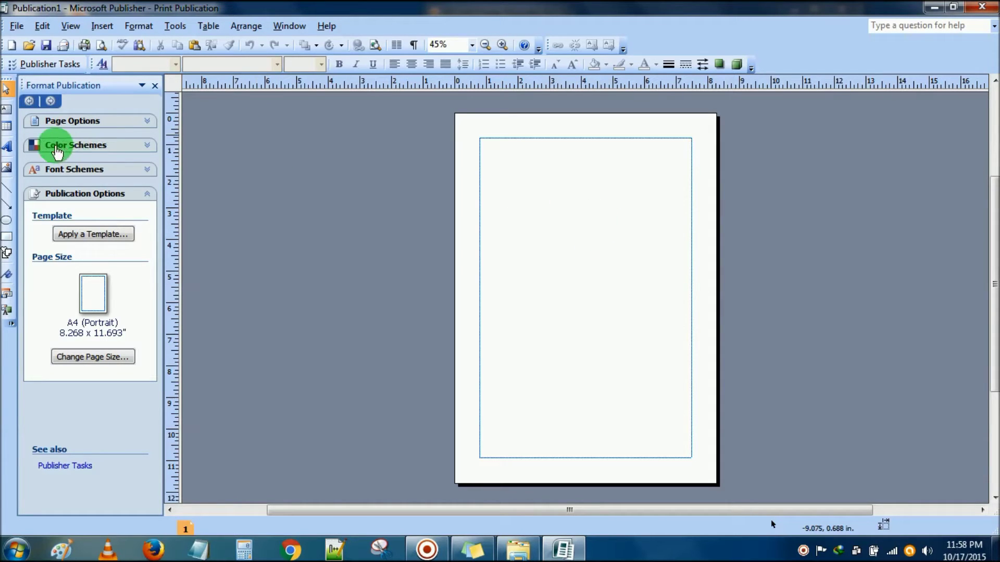
click(57, 128)
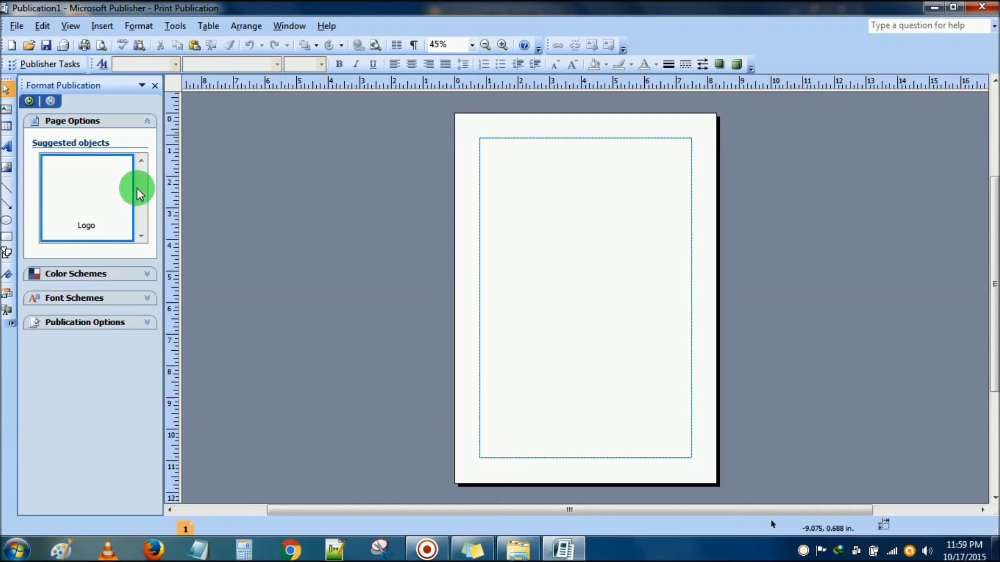
click(65, 274)
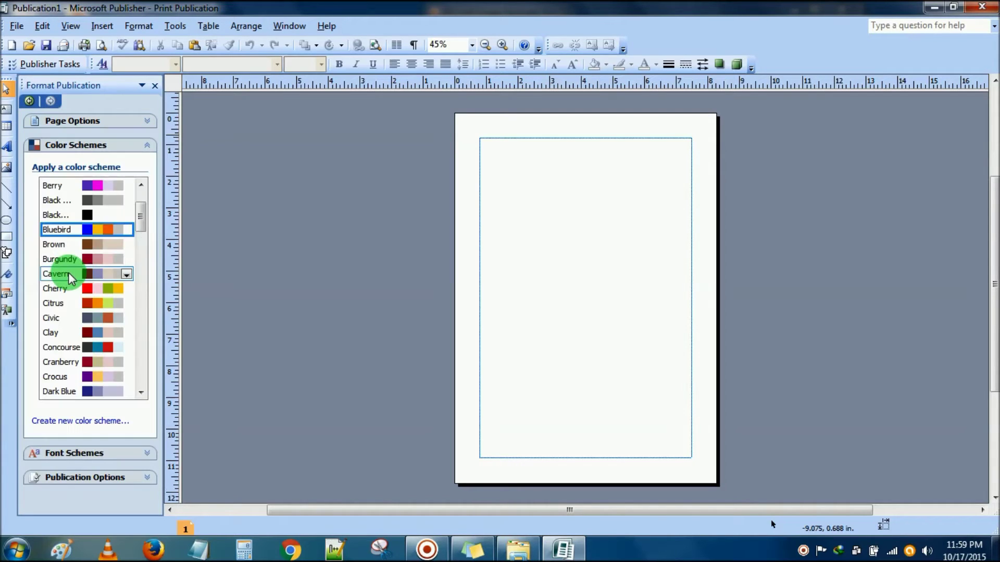
click(78, 215)
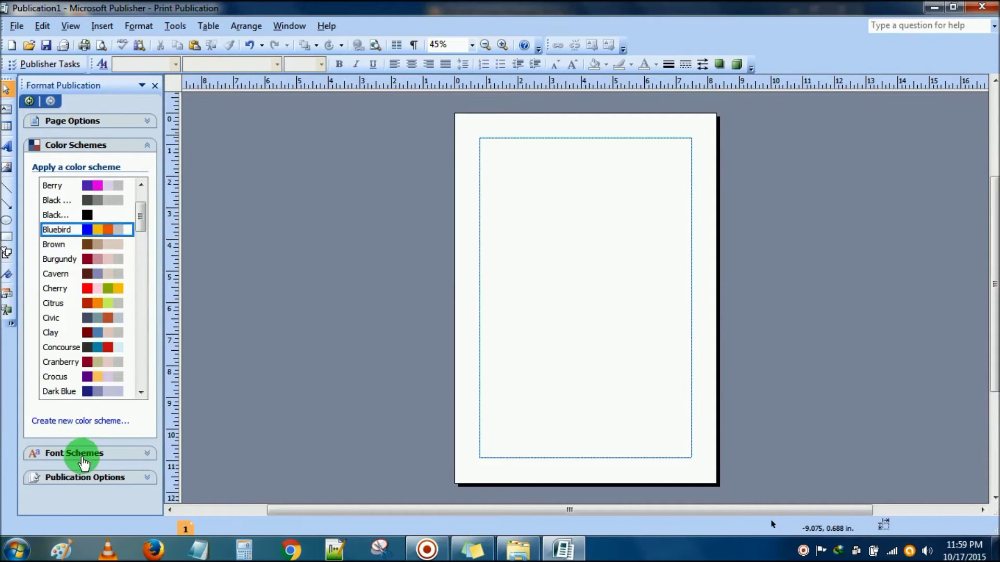
click(68, 451)
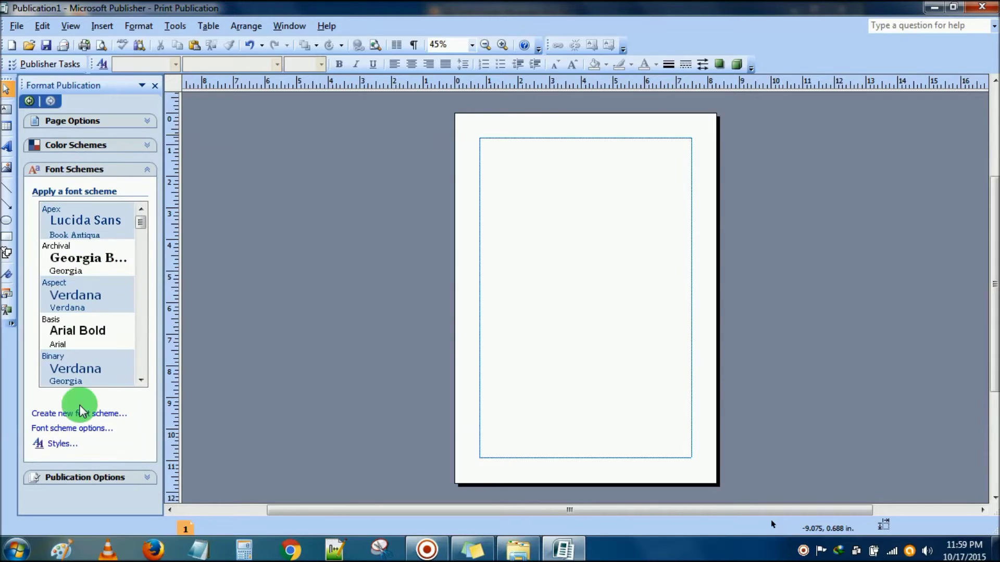
click(71, 477)
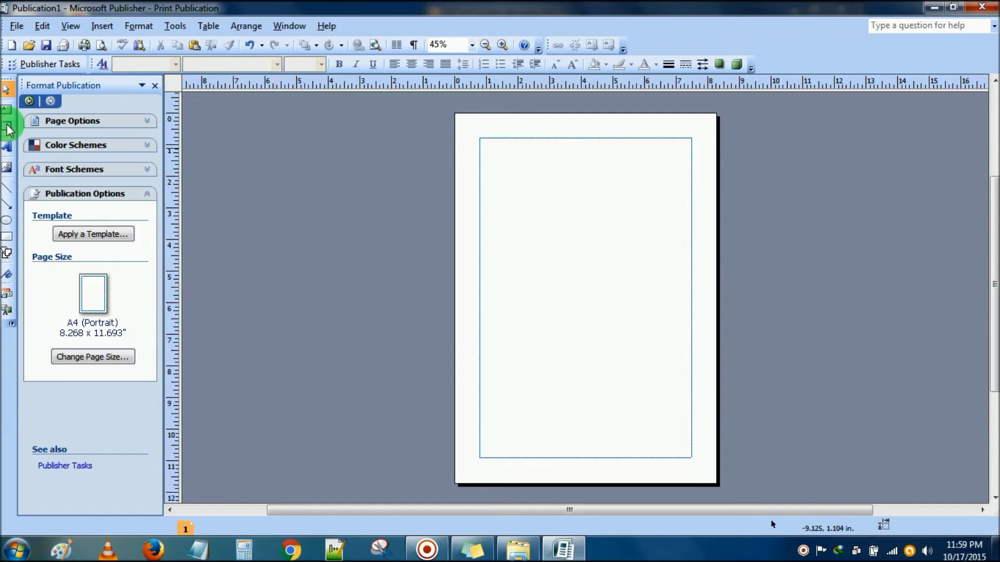
- Draw a text box near the top of the page and paste the paragraph into it
click(6, 110)
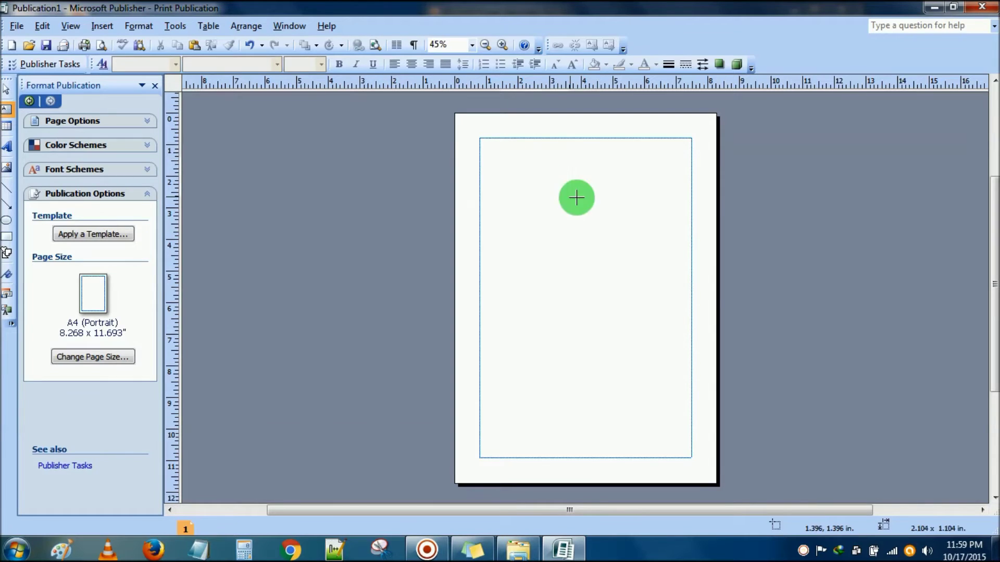
drag(495, 154, 679, 227)
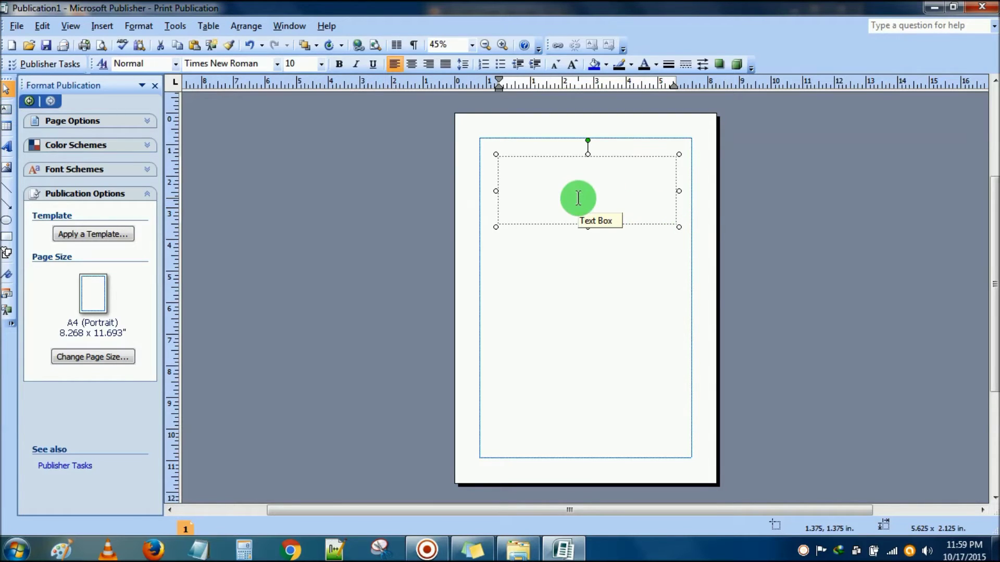
key(ctrl+v)
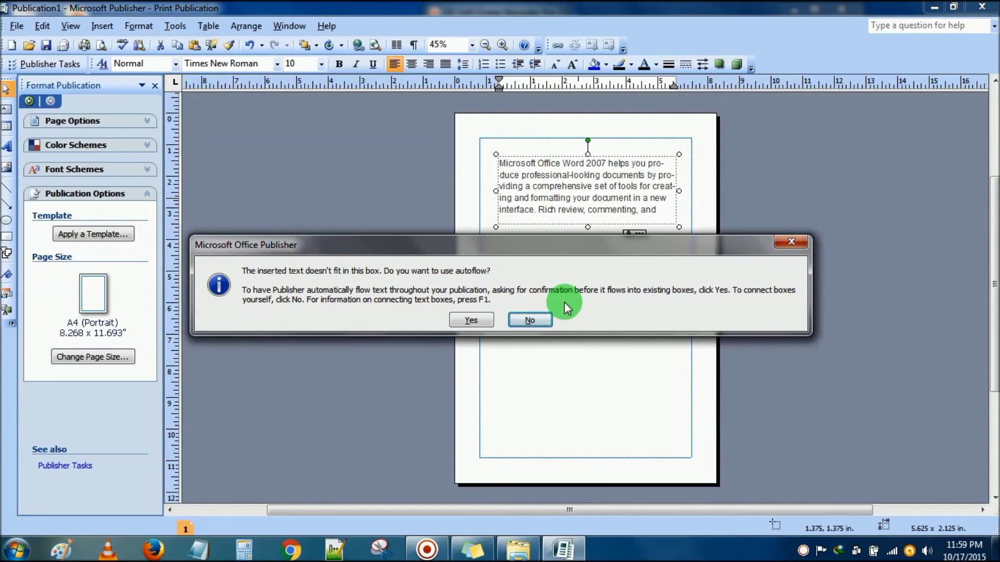
- Dismiss the autoflow prompt and stretch the text box down until no text overflows
click(790, 241)
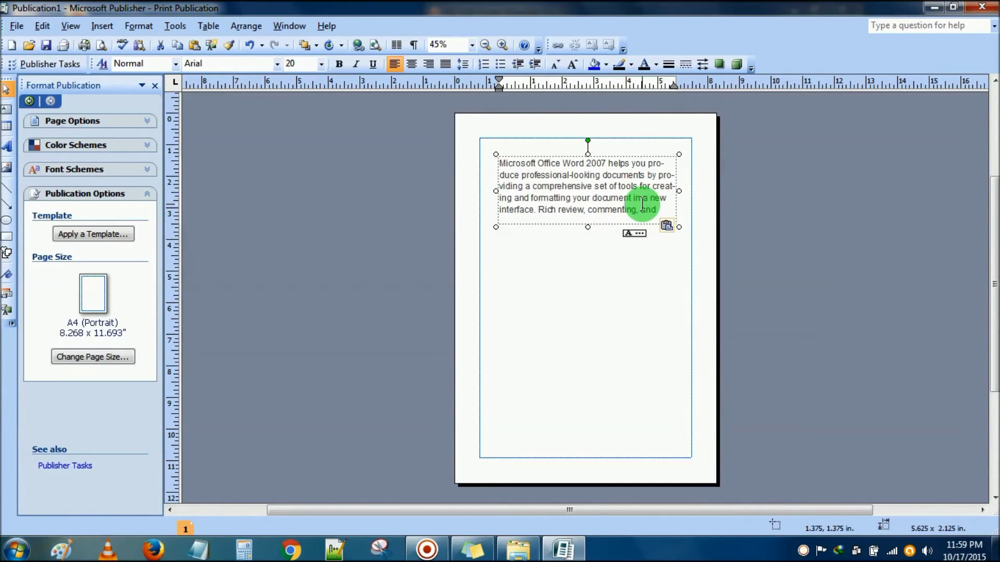
click(668, 211)
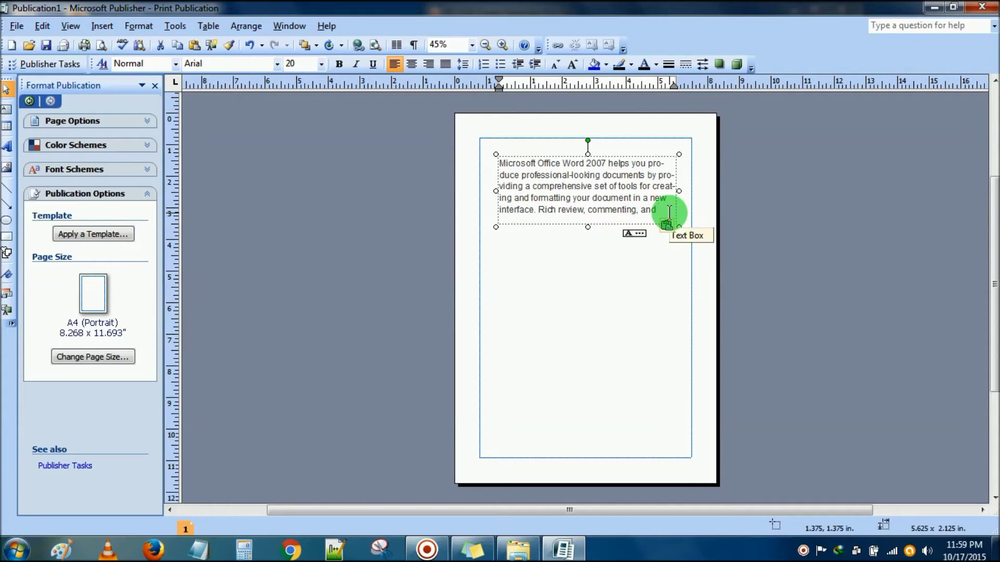
drag(588, 227, 587, 294)
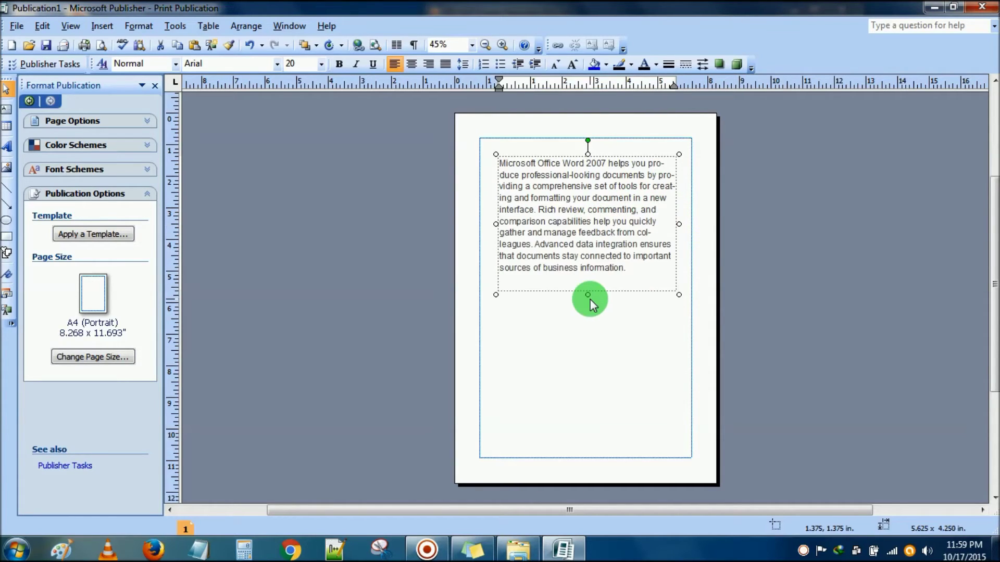
click(577, 319)
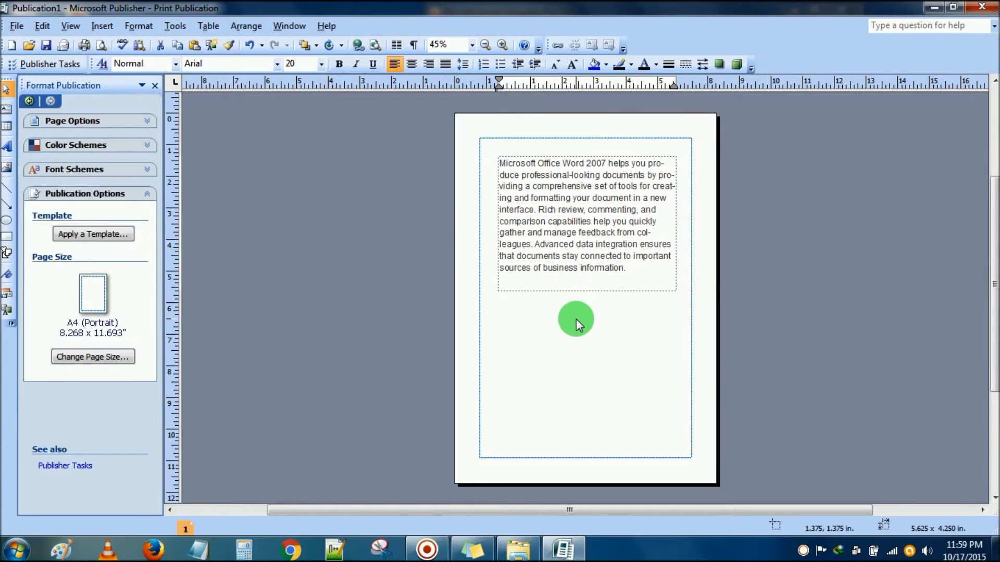
click(572, 178)
click(623, 283)
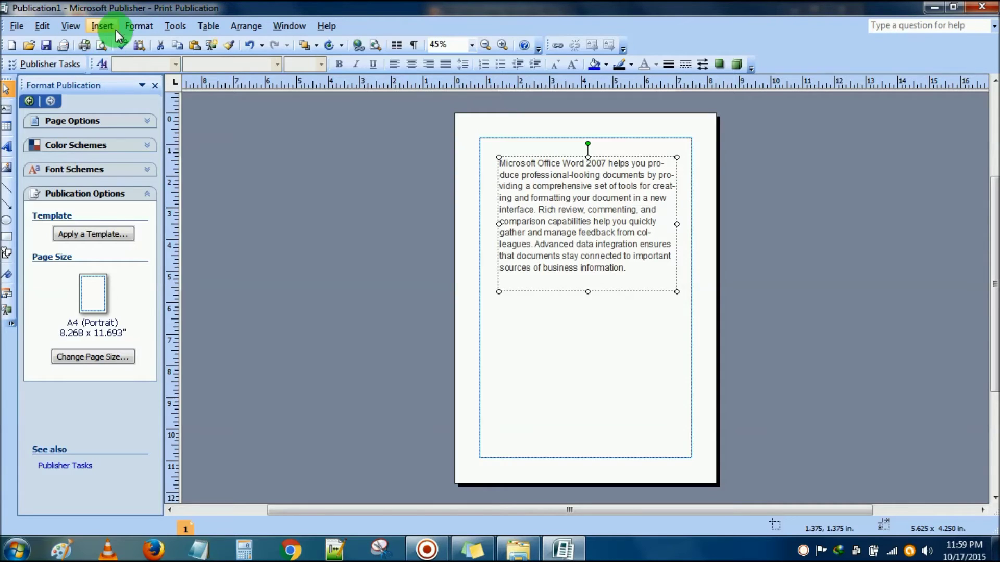
click(111, 29)
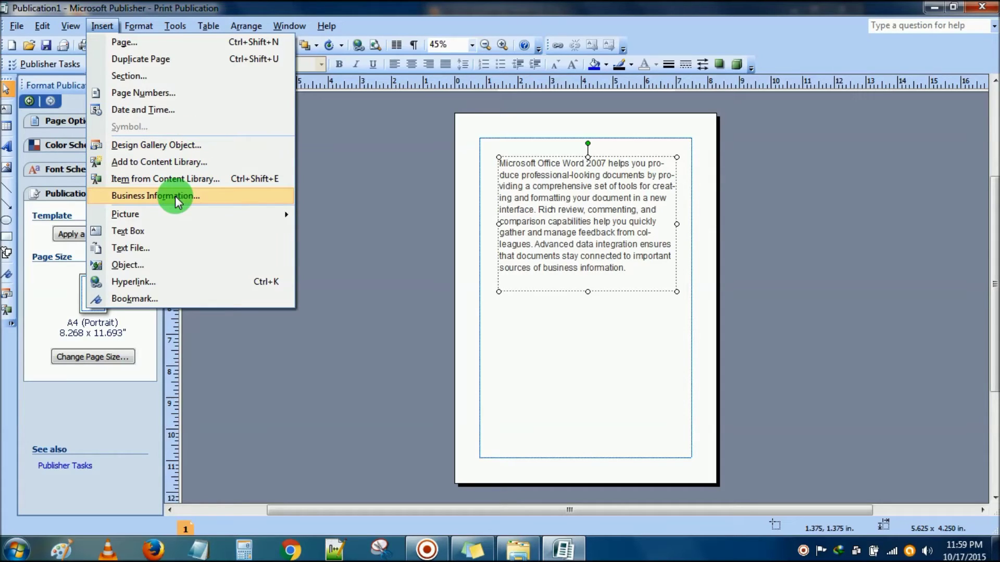
mouse_move(139, 26)
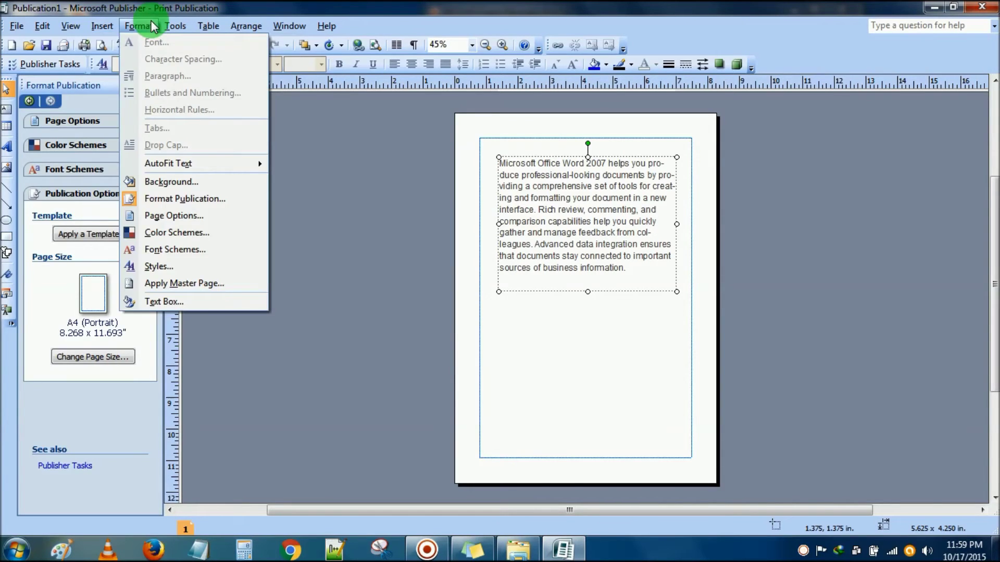
- Run Design Checker on the publication to list its issues
click(55, 27)
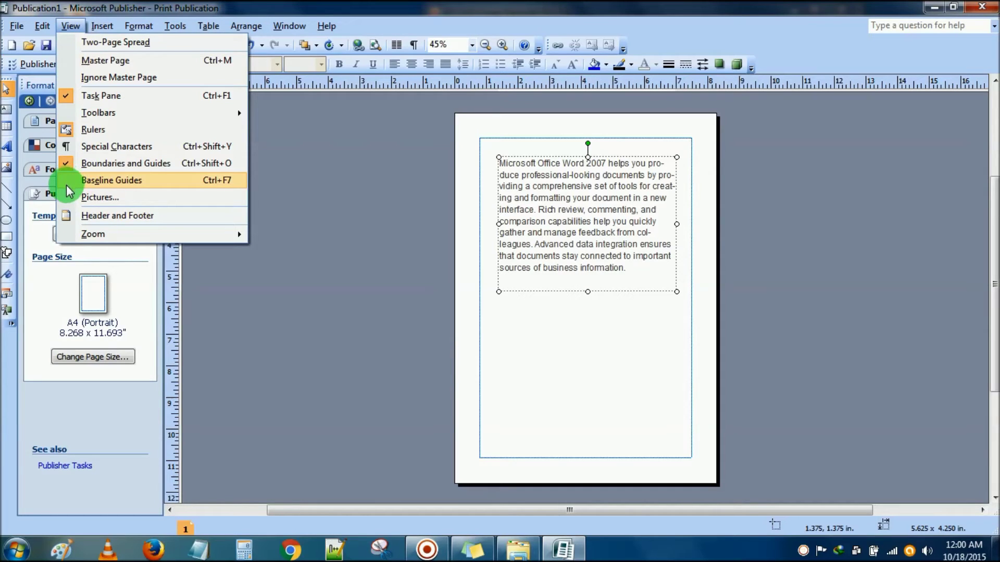
mouse_move(175, 26)
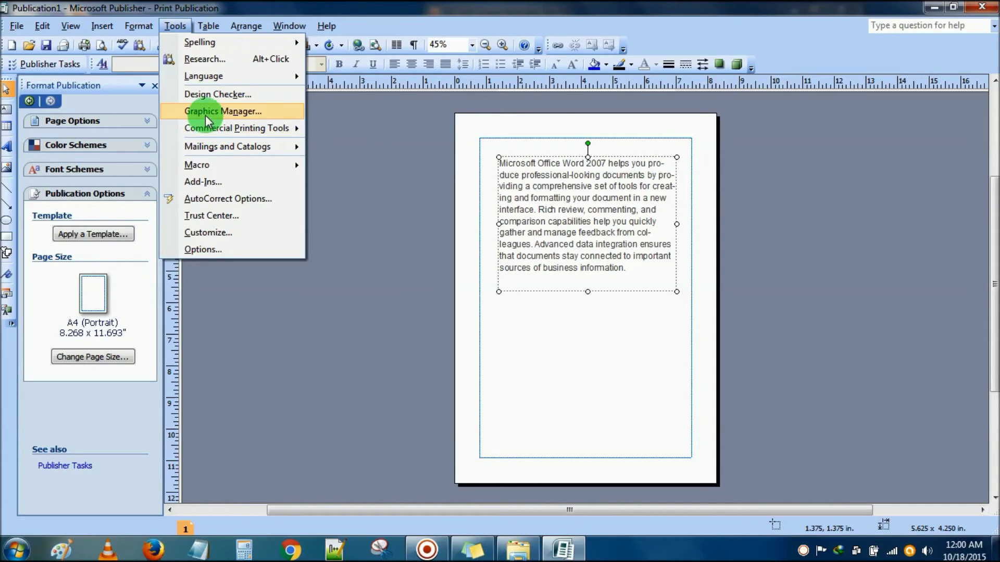
click(177, 98)
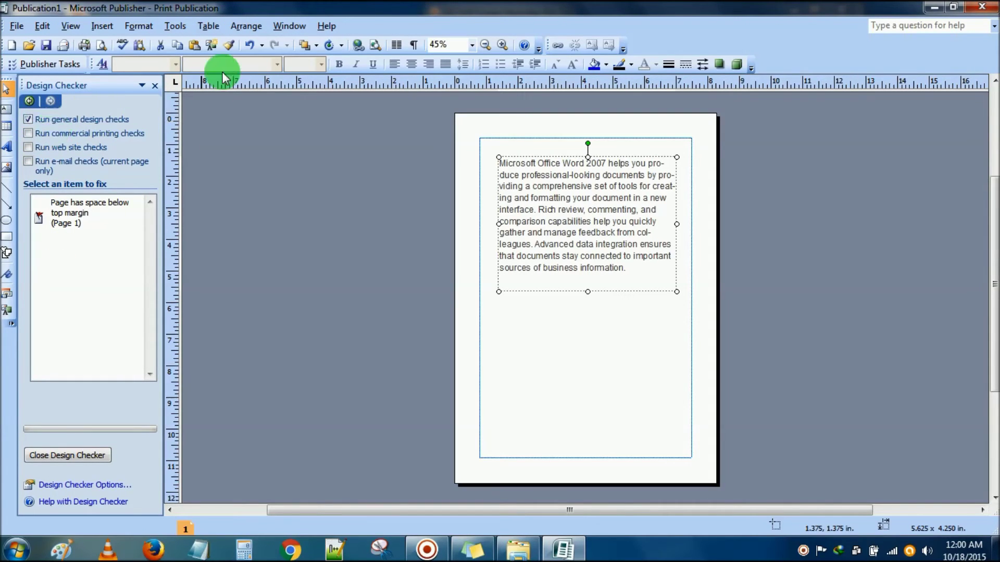
click(136, 24)
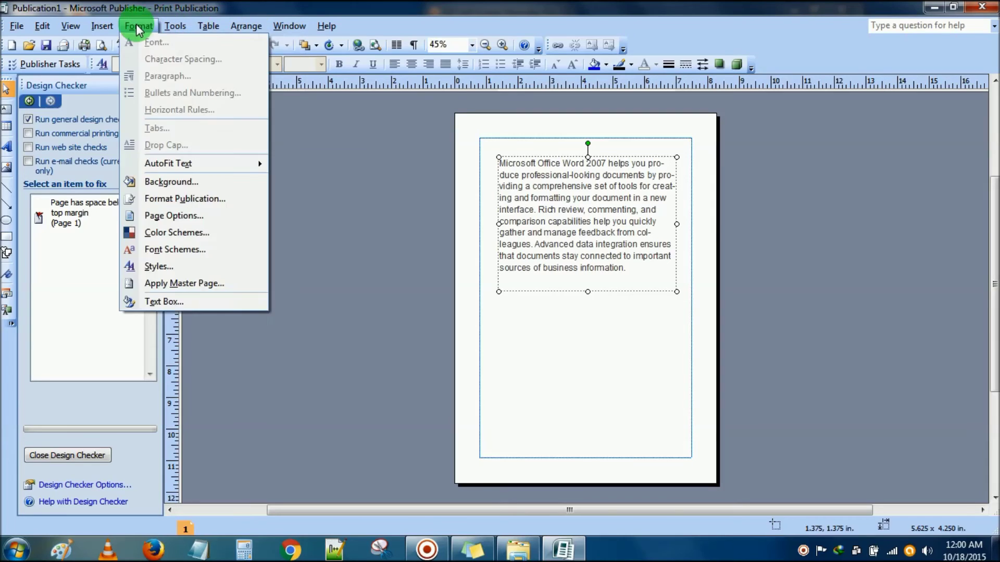
click(103, 26)
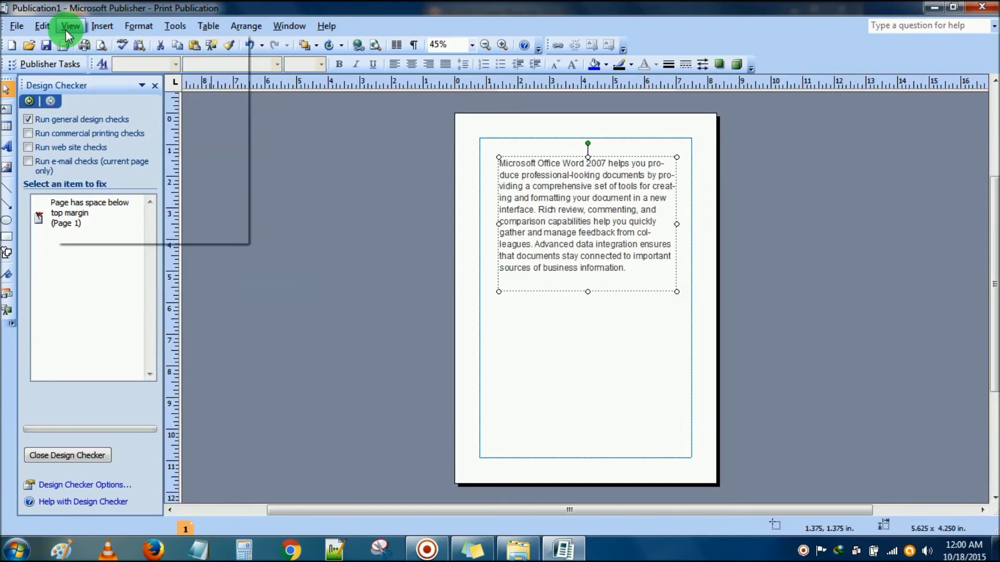
click(237, 25)
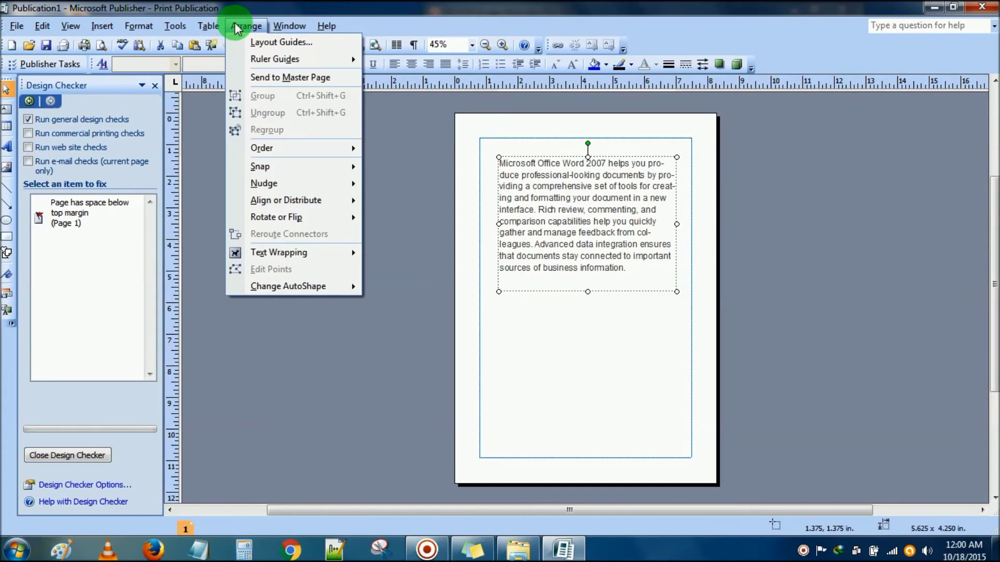
click(290, 25)
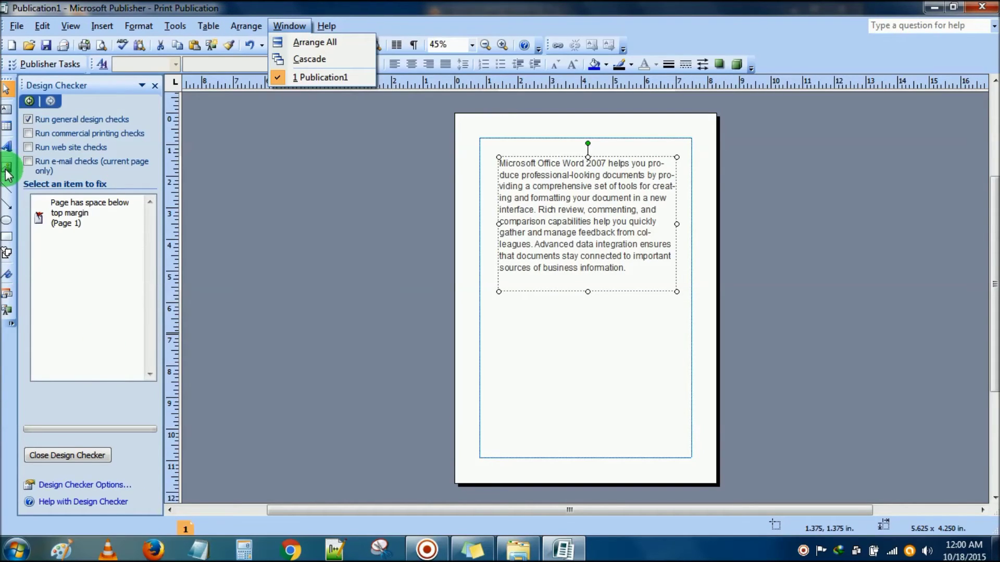
click(6, 169)
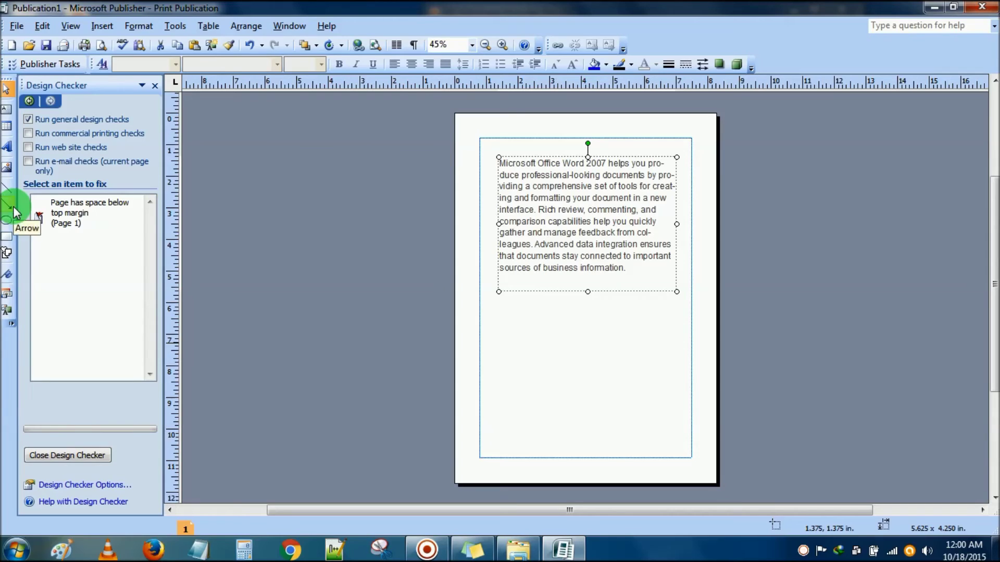
click(130, 28)
mouse_move(102, 26)
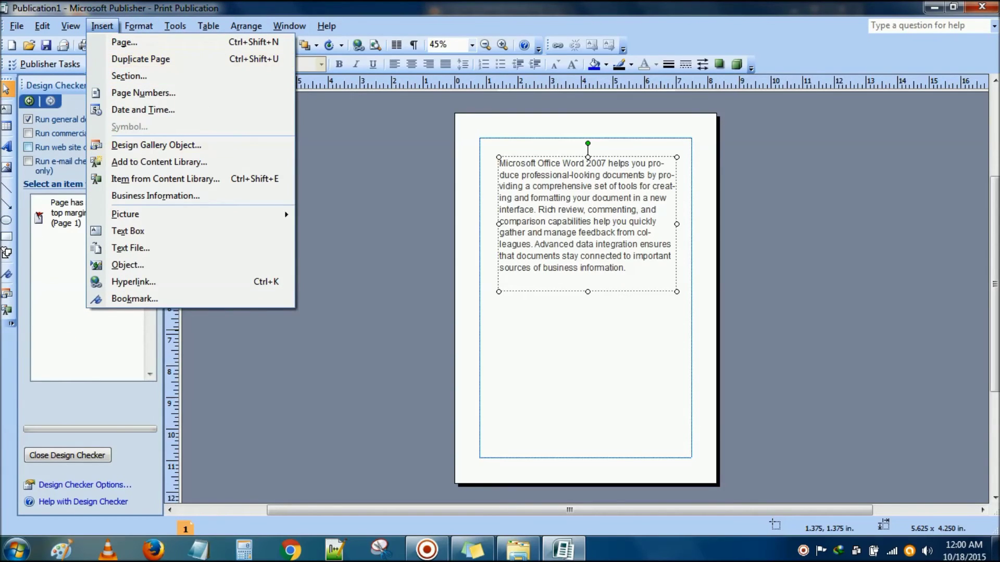
click(8, 360)
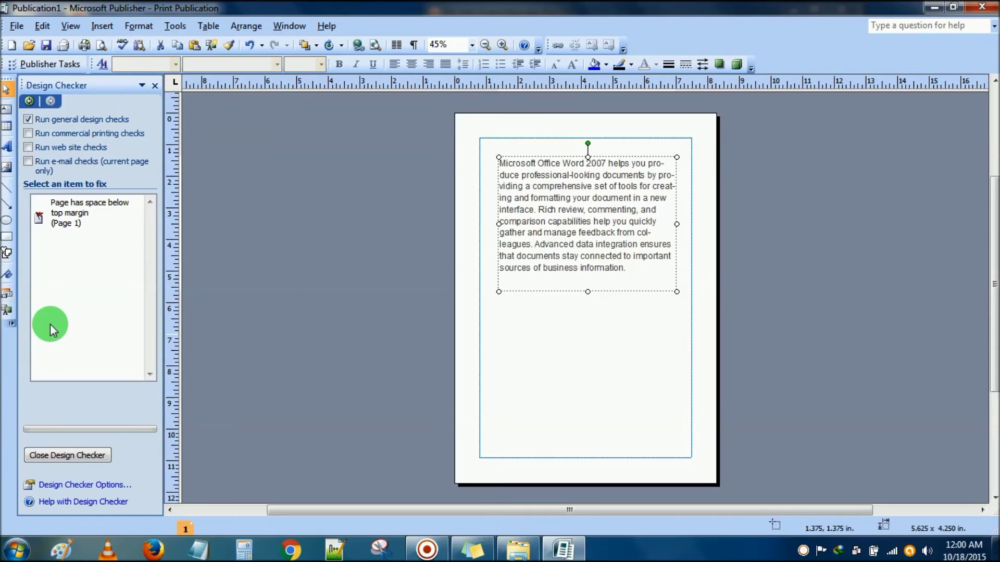
- Bold "Advanced data integration" and italicize "capabilities help you" in the paragraph
click(577, 222)
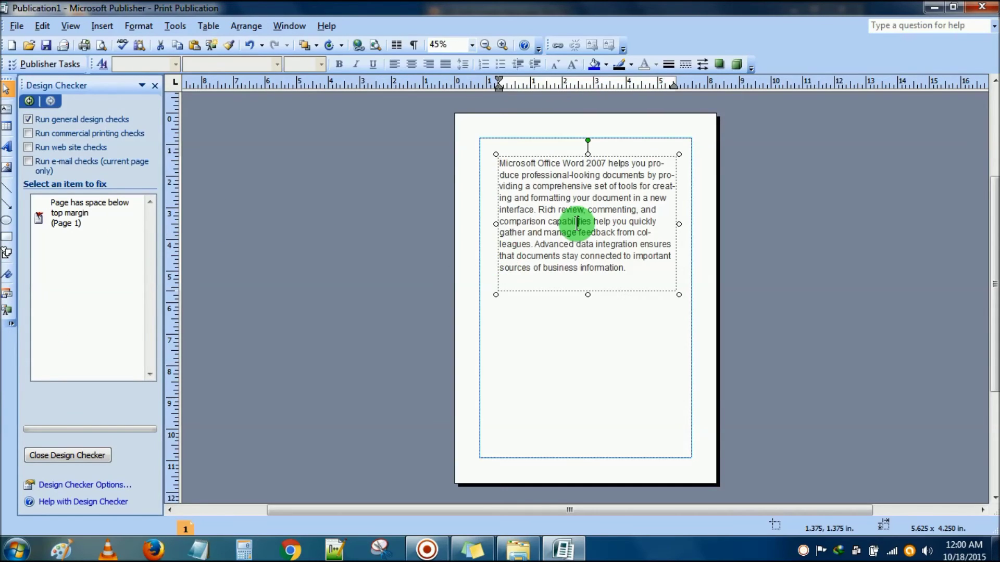
drag(639, 245, 535, 245)
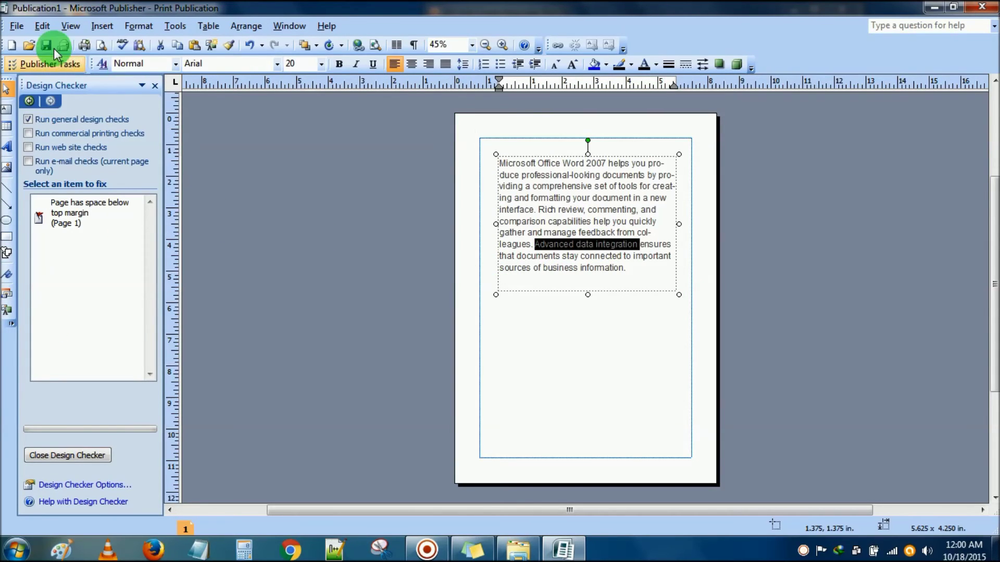
click(339, 63)
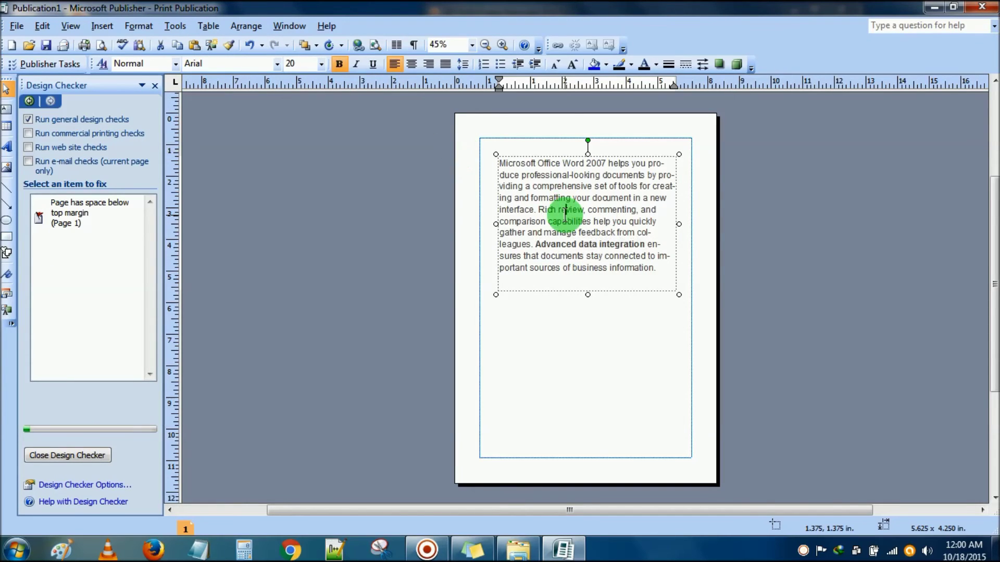
drag(548, 222, 628, 222)
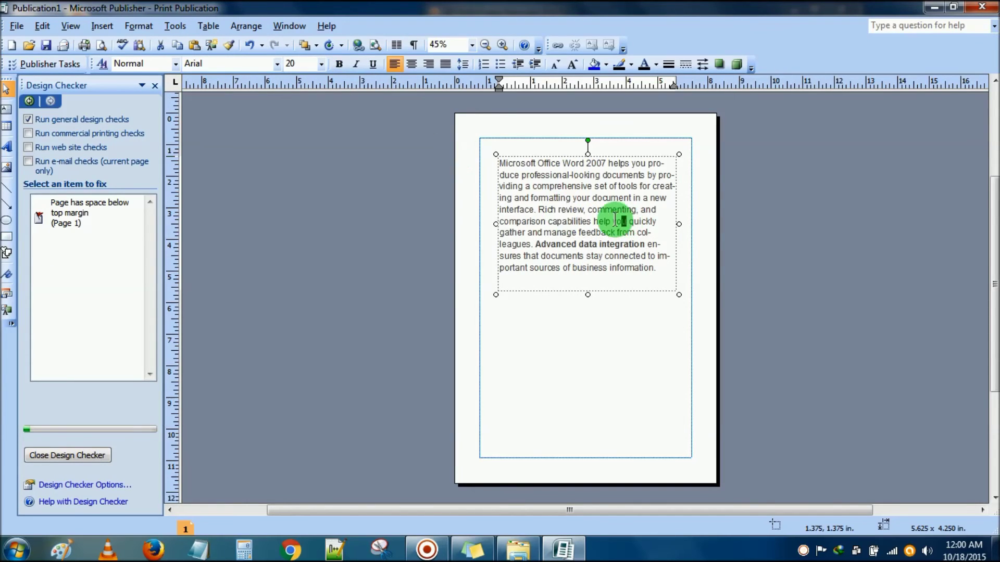
click(356, 63)
click(582, 172)
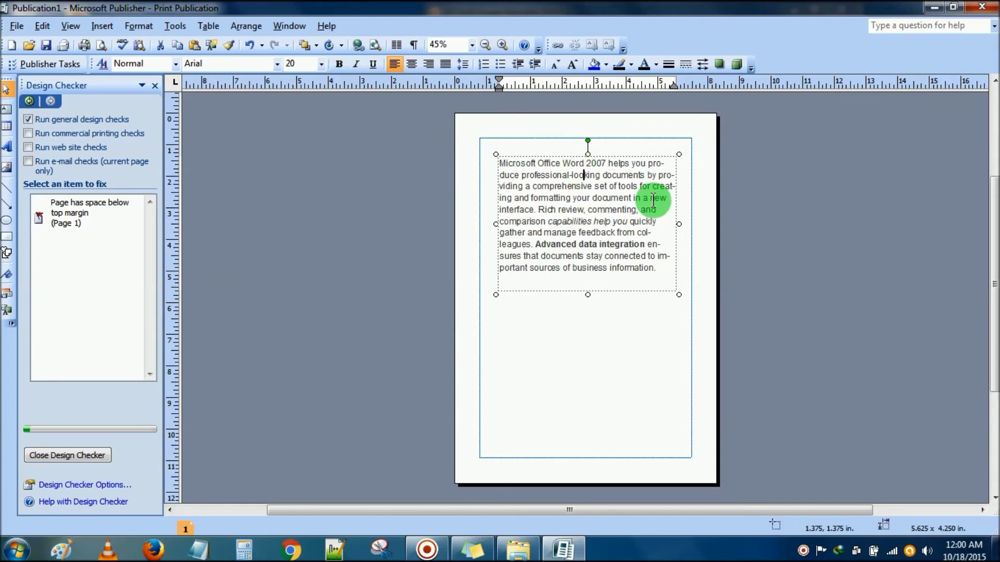
click(471, 45)
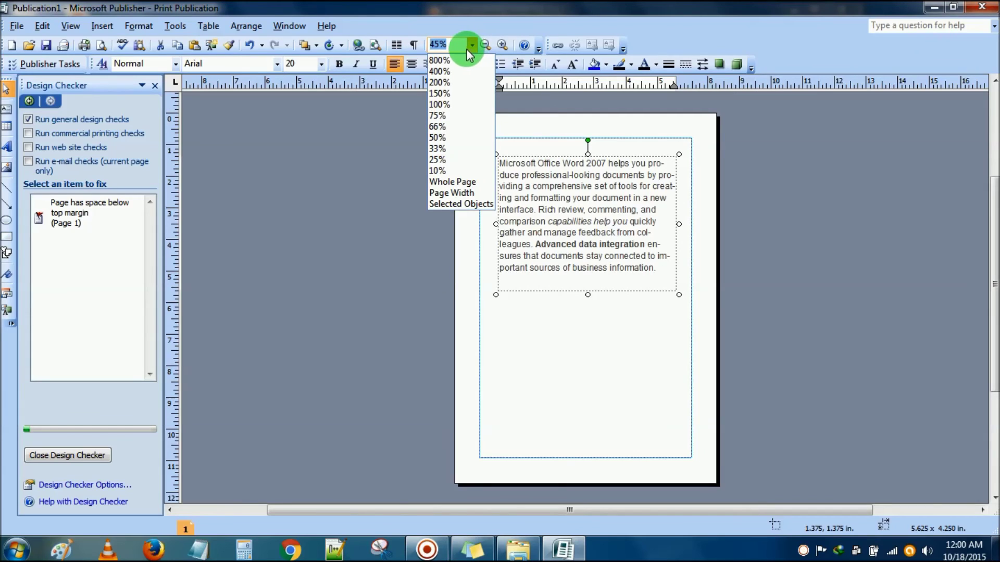
- Set the zoom to 100% and choose Save from the File menu
click(443, 104)
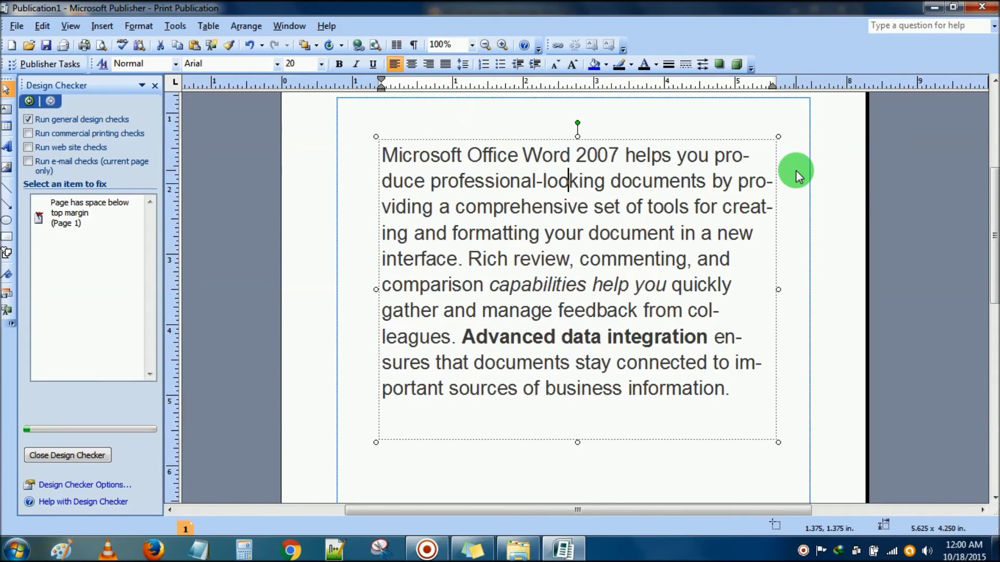
mouse_move(993, 235)
mouse_down()
mouse_move(992, 193)
mouse_move(992, 212)
mouse_up()
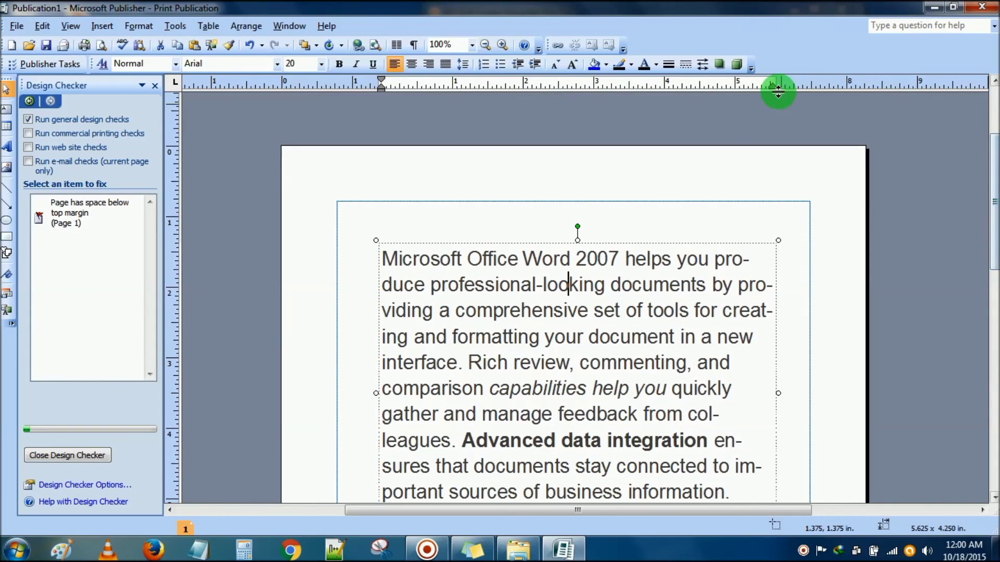
click(16, 27)
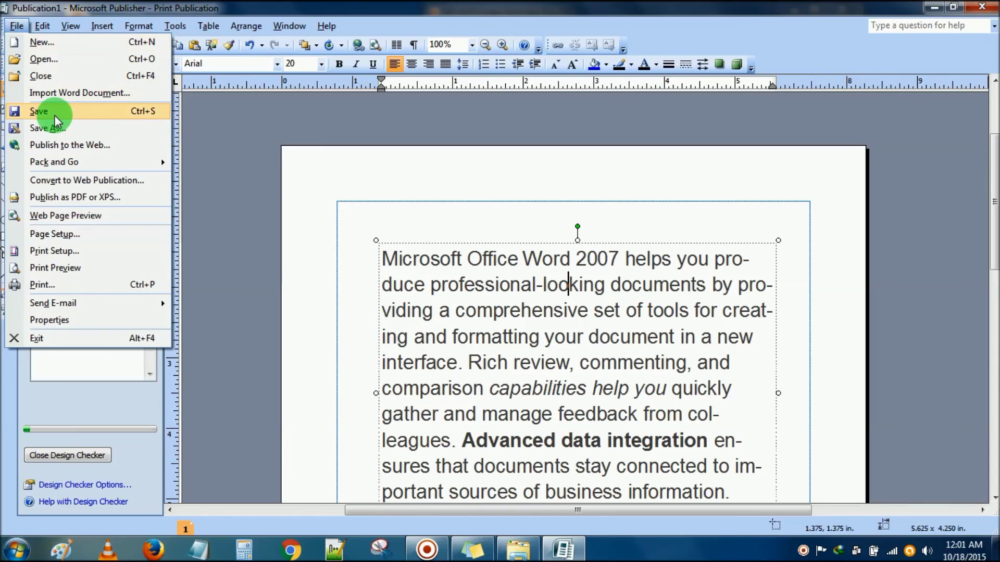
click(490, 188)
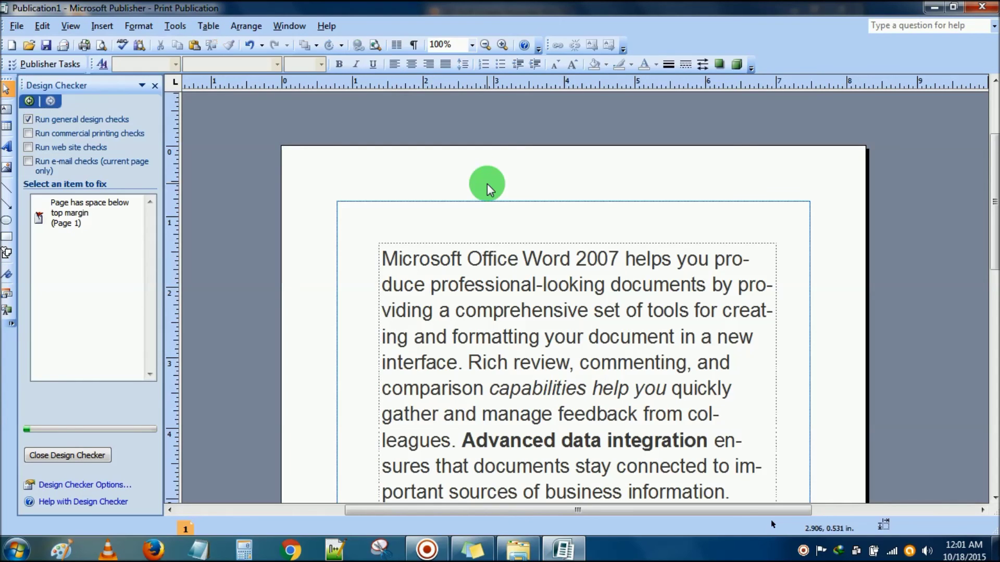